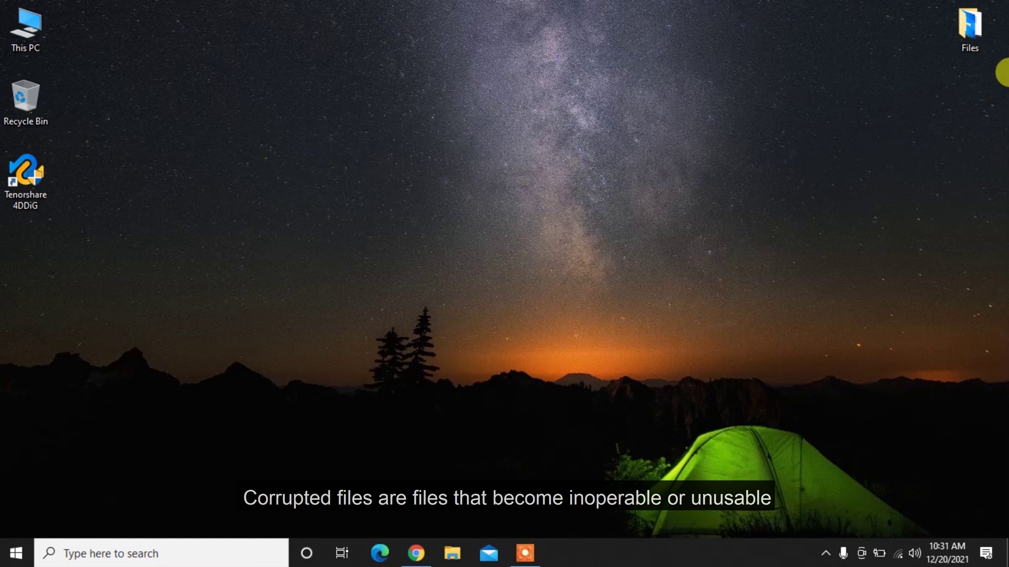
Check the files in the desktop Files folder, then restart the computer
double_click(967, 29)
left_click_drag(743, 399, 452, 182)
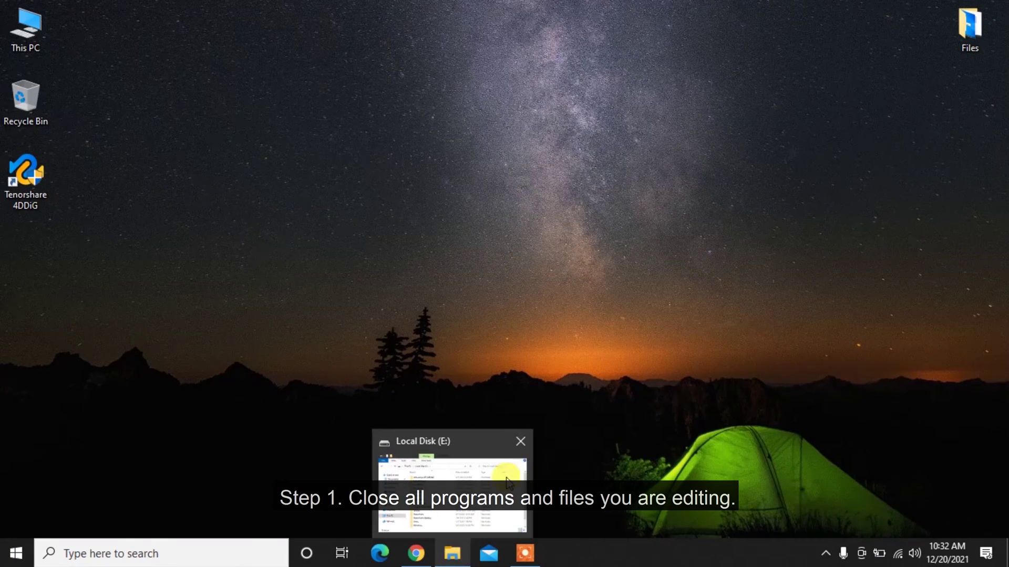
left_click(523, 442)
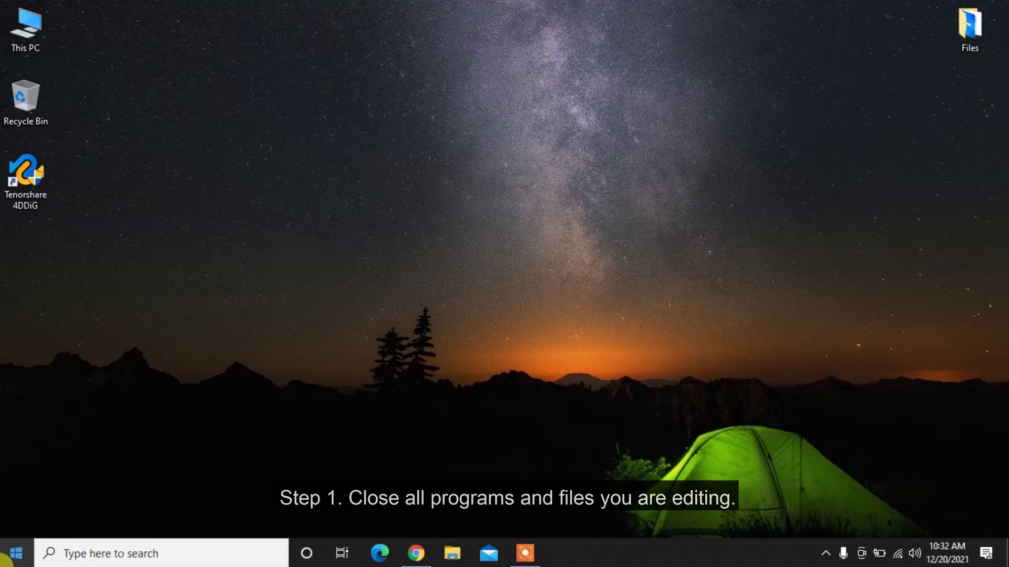
right_click(15, 553)
mouse_move(154, 524)
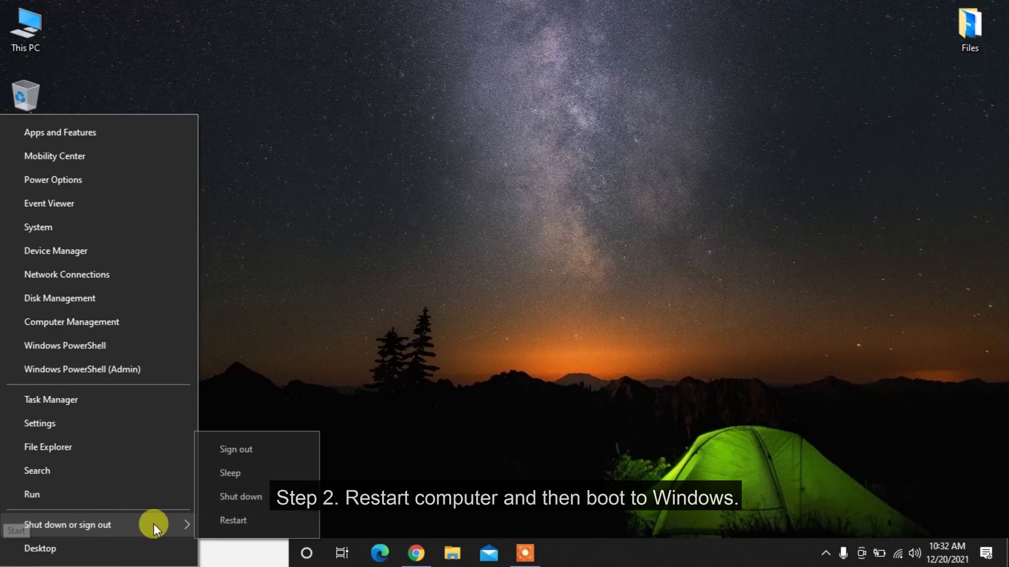
left_click(273, 525)
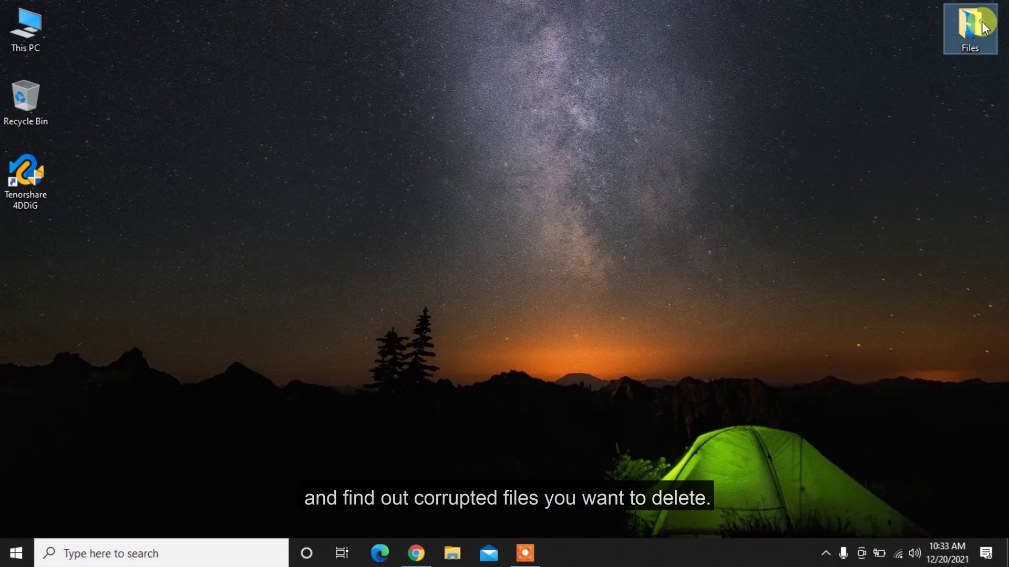
Drag the three MP4 files to the Recycle Bin and permanently empty it
double_click(969, 26)
left_click_drag(423, 388, 29, 89)
left_click(820, 106)
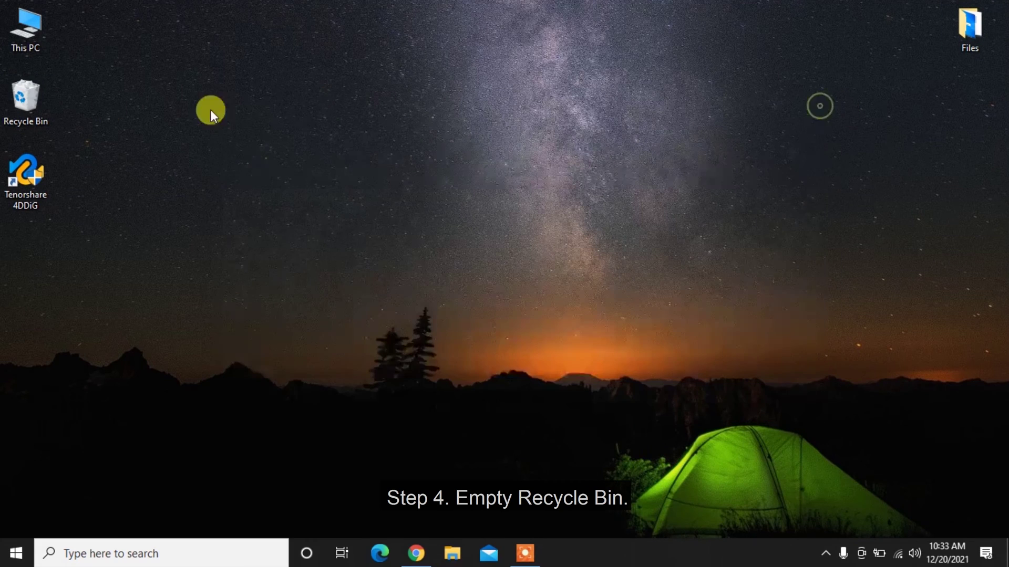
right_click(15, 100)
left_click(122, 126)
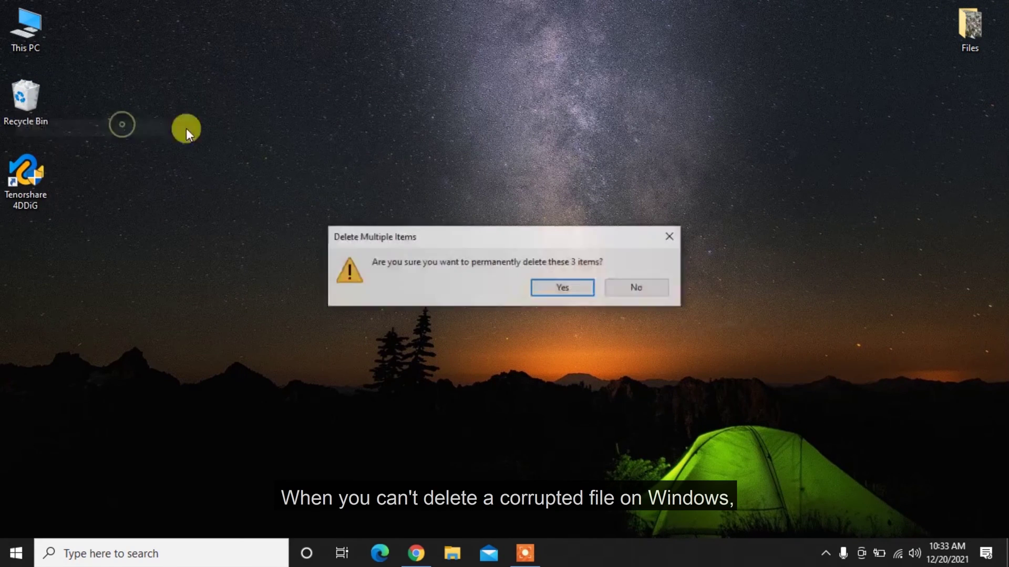
left_click(563, 289)
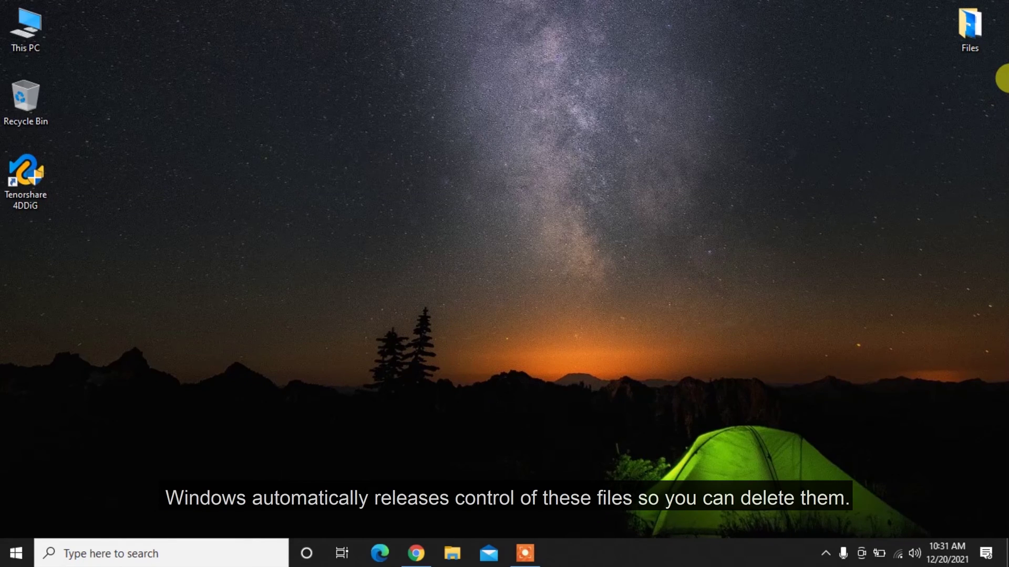
Restart into Safe Mode and delete all 12 files in the Files folder
right_click(16, 553)
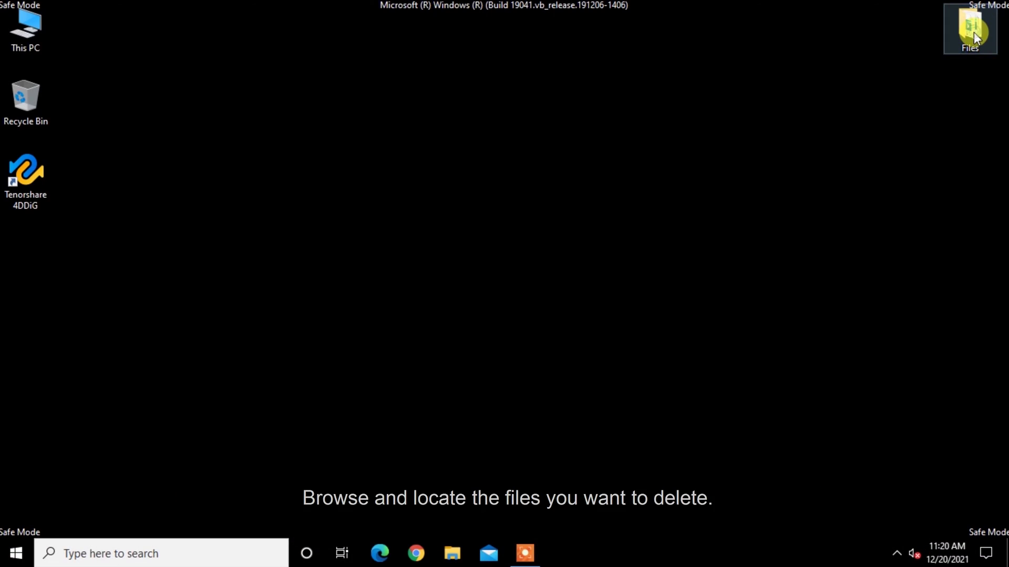
double_click(973, 32)
left_click_drag(461, 419, 366, 199)
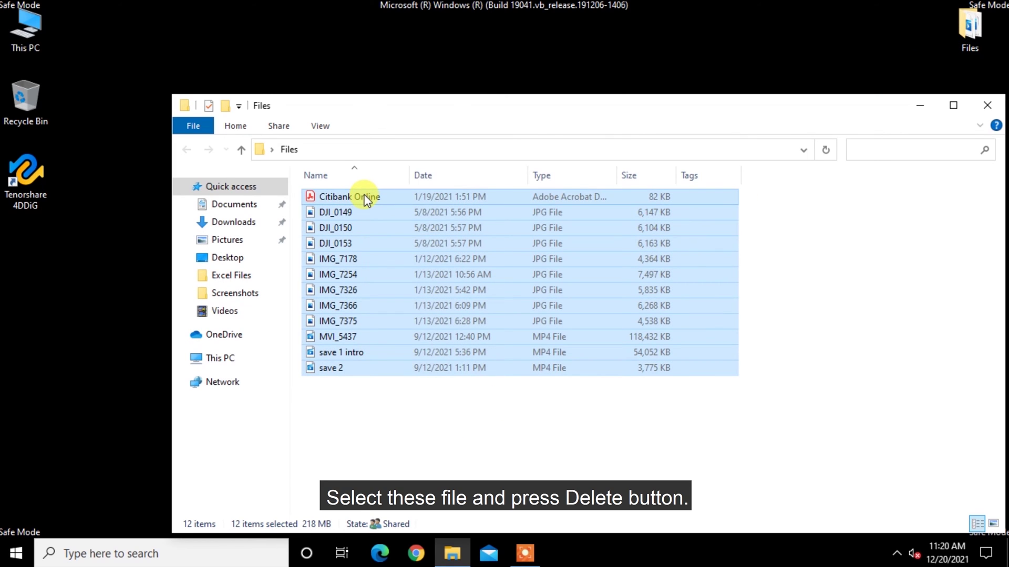
key("Delete")
left_click(987, 108)
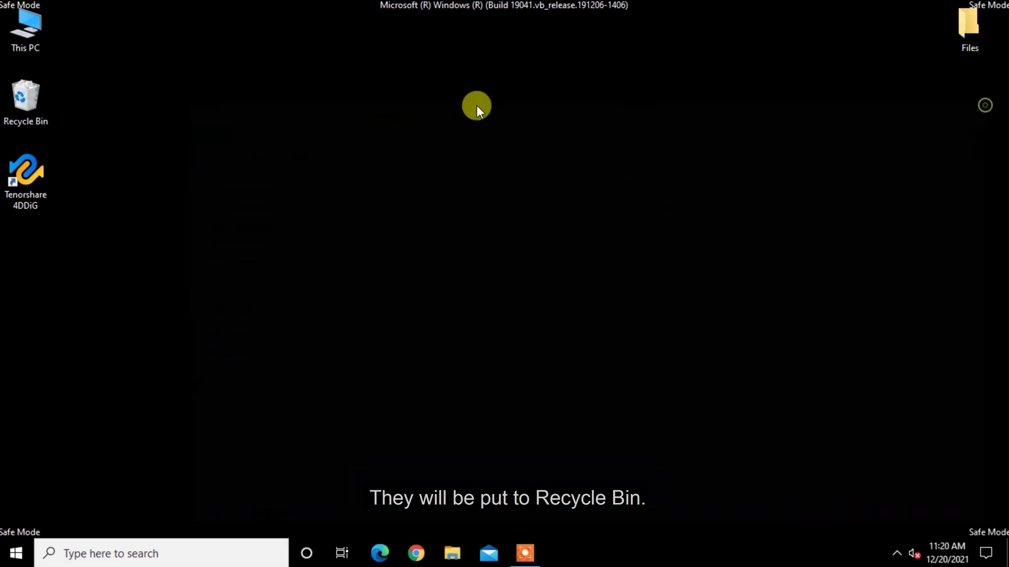
Empty the Recycle Bin of the 12 deleted files
double_click(27, 100)
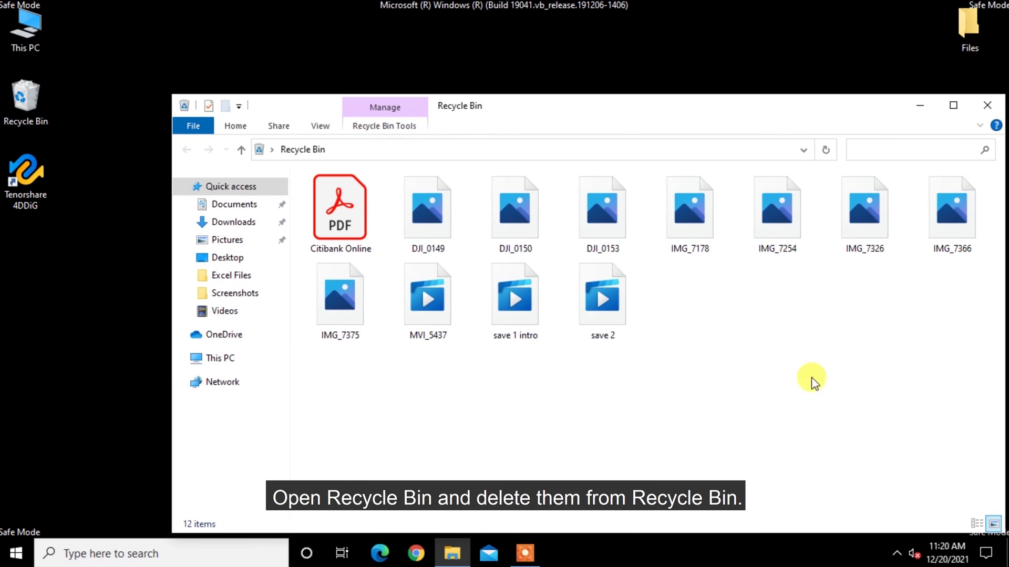
right_click(867, 398)
left_click(897, 488)
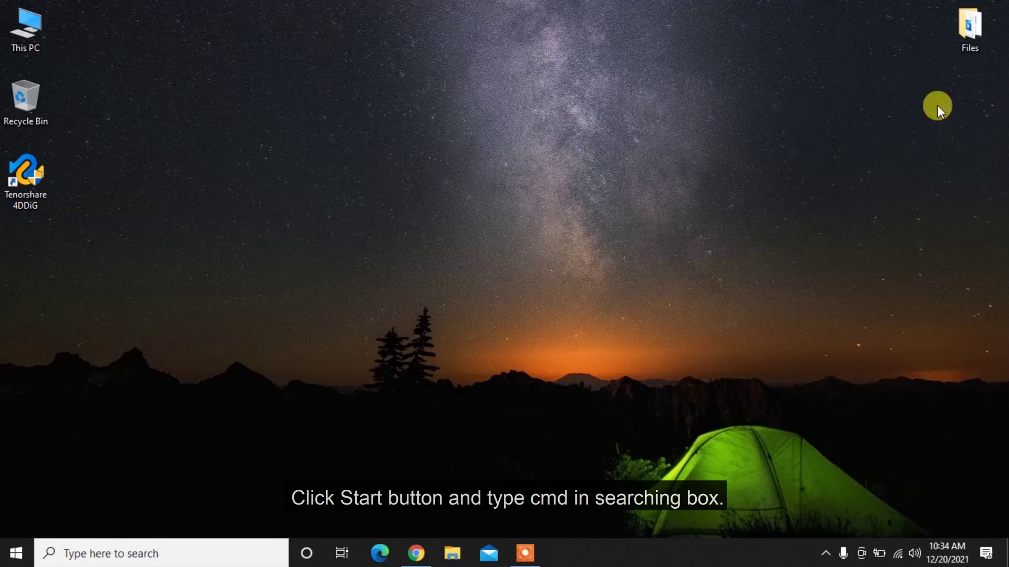
In an administrator Command Prompt, run del /F /Q /A on the desktop Files folder
left_click(105, 558)
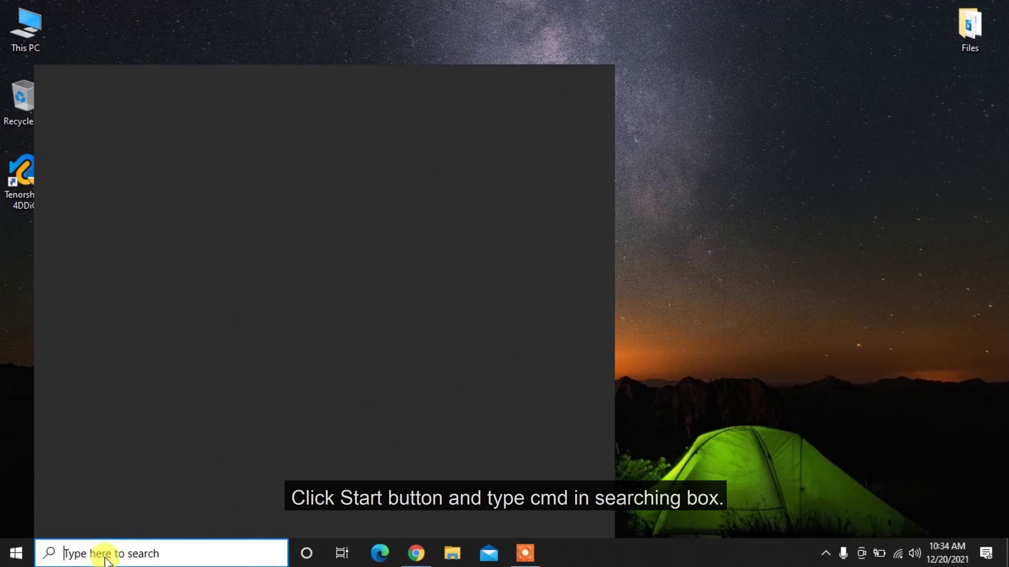
type("cmd")
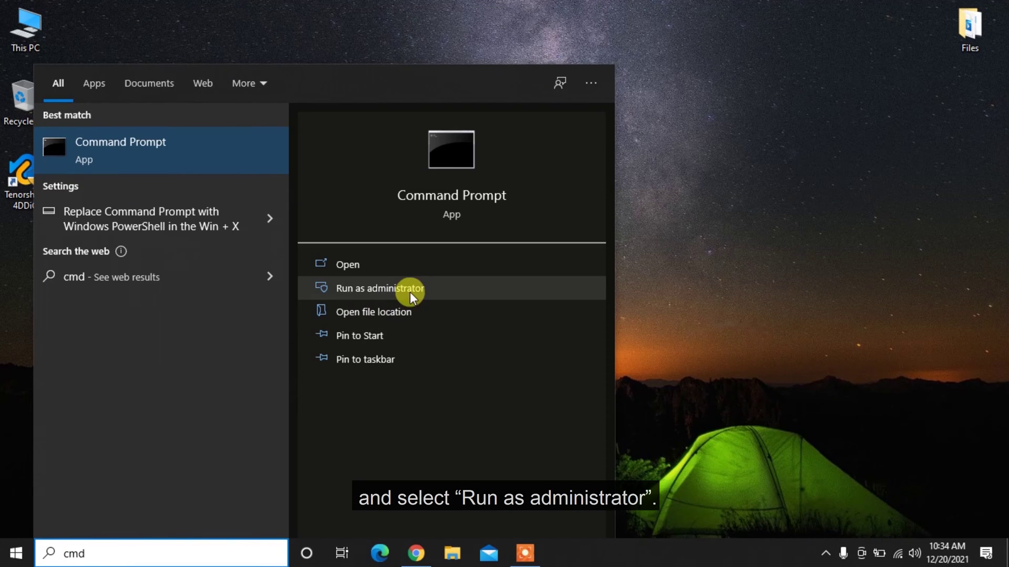
left_click(433, 290)
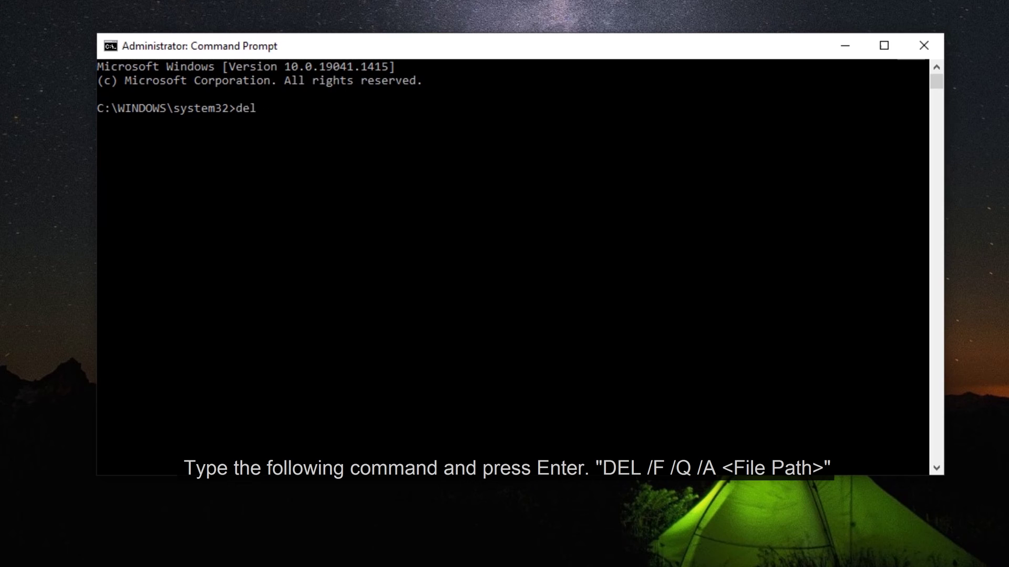
type("del /F /Q /A")
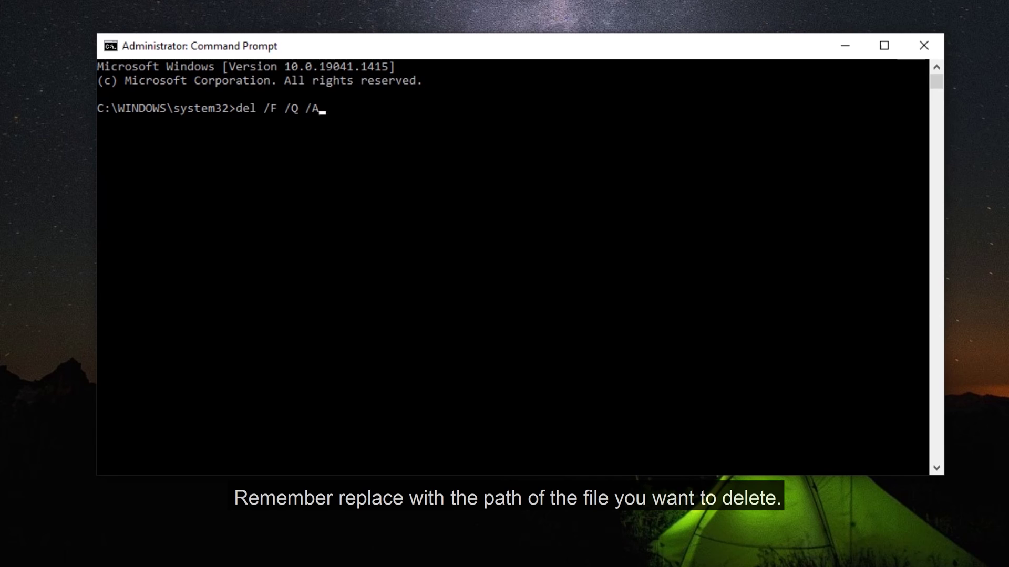
type(" C:\\Users\\iPro\\Desktop\\Files")
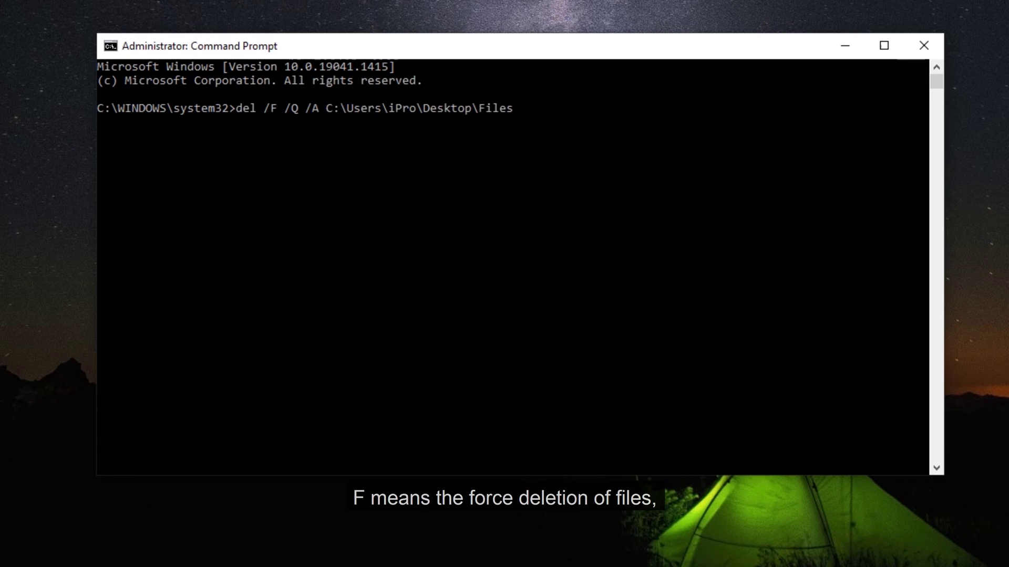
key("Return")
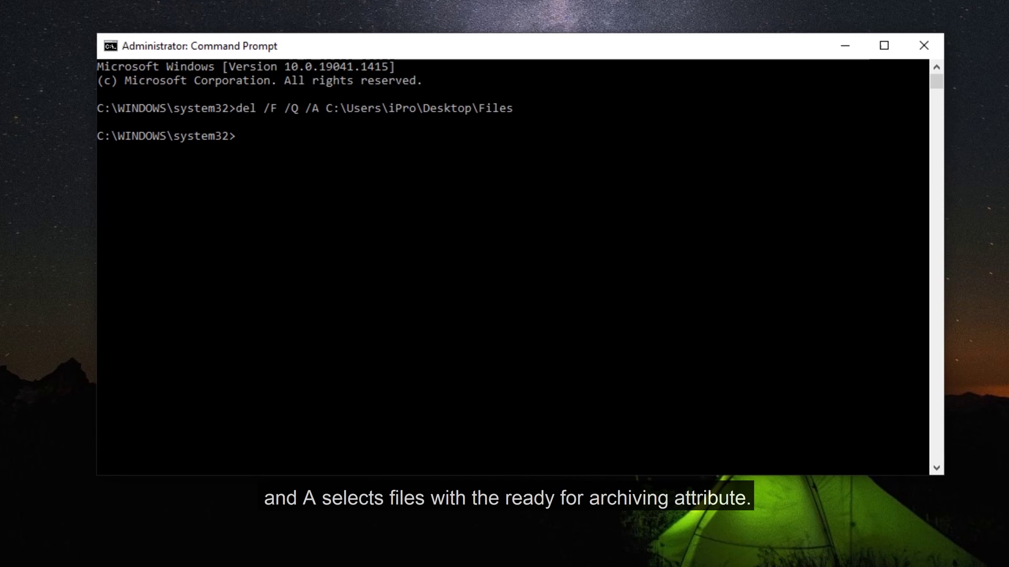
Exit Command Prompt and confirm the Files folder is now empty
type("exit")
key("Return")
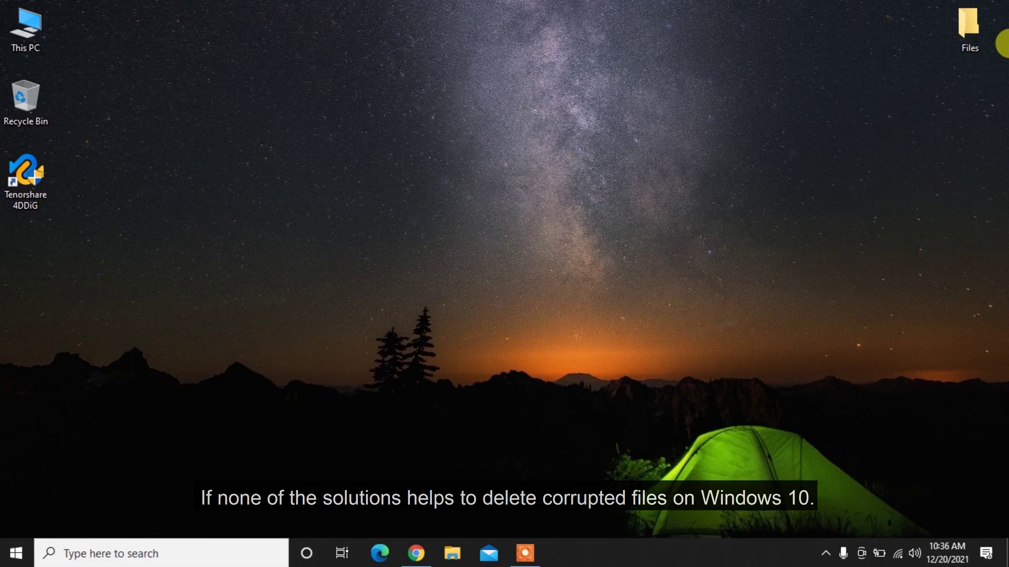
double_click(976, 30)
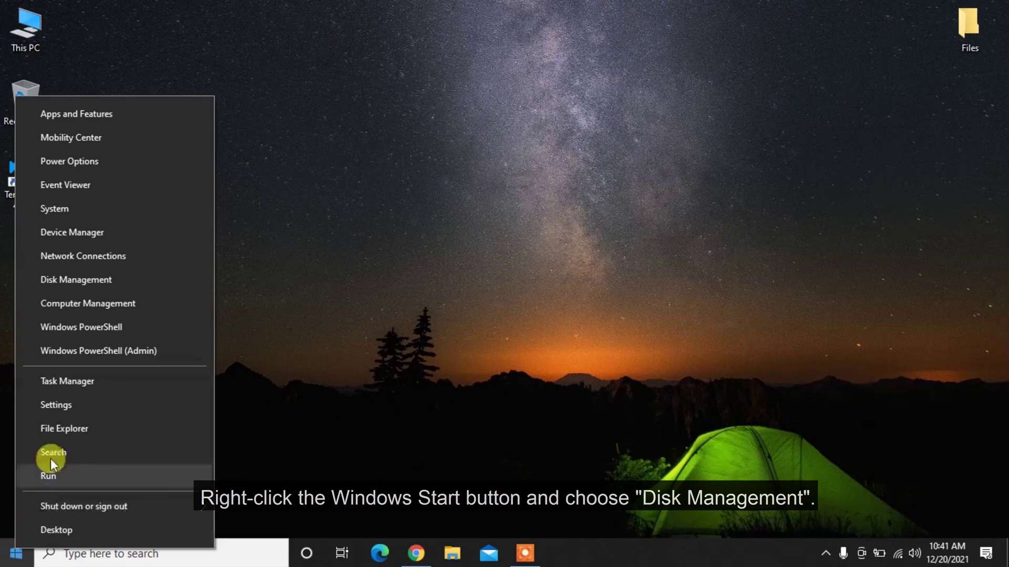
In Disk Management, start formatting One Touch (H:) and edit its volume label
left_click(95, 279)
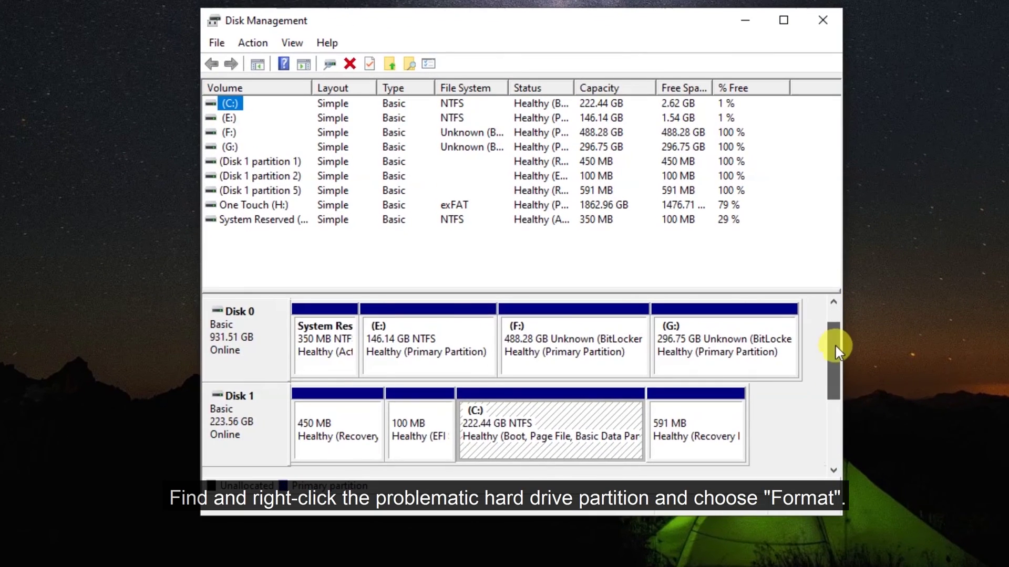
left_click_drag(835, 346, 837, 383)
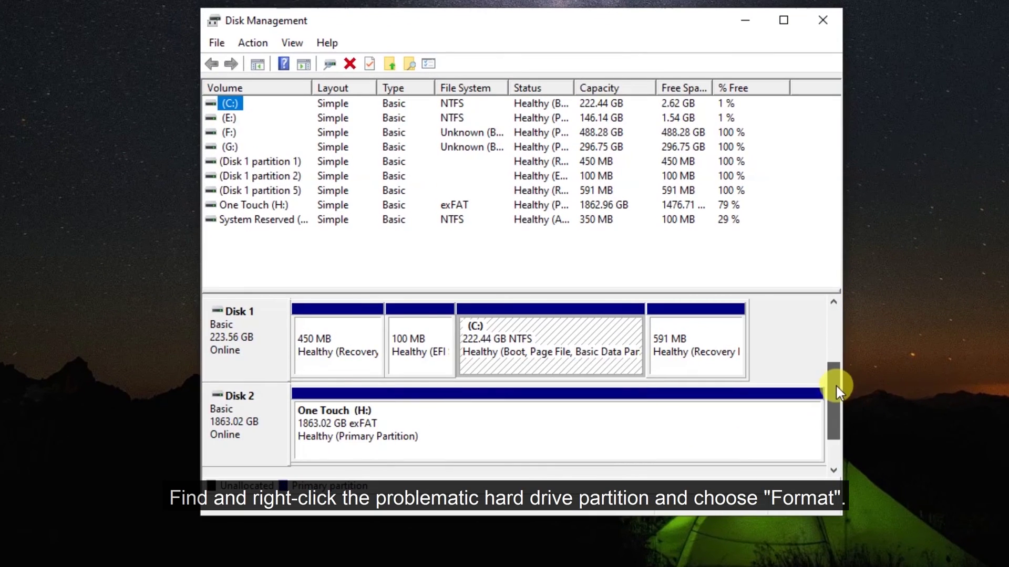
right_click(509, 416)
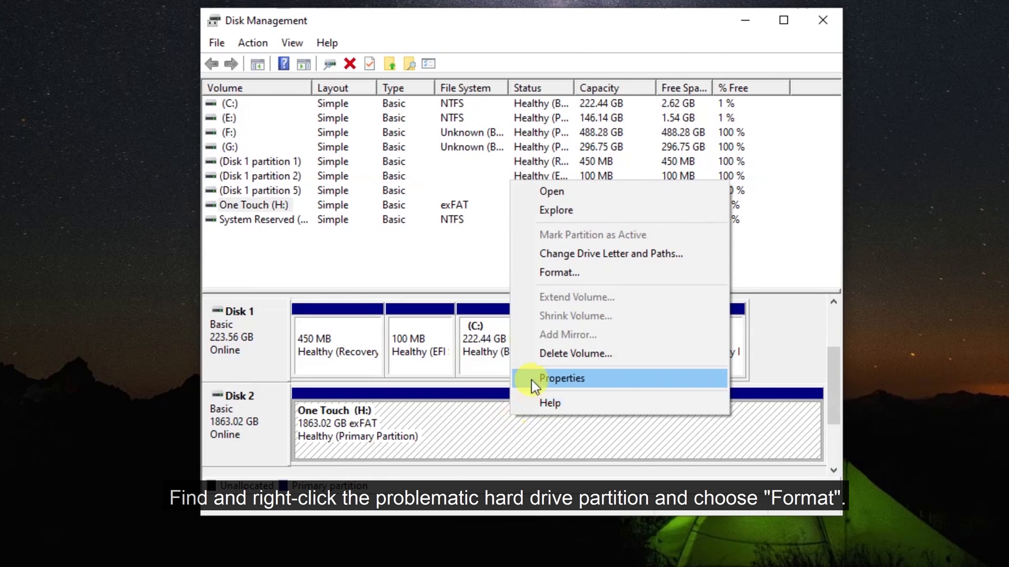
left_click(575, 273)
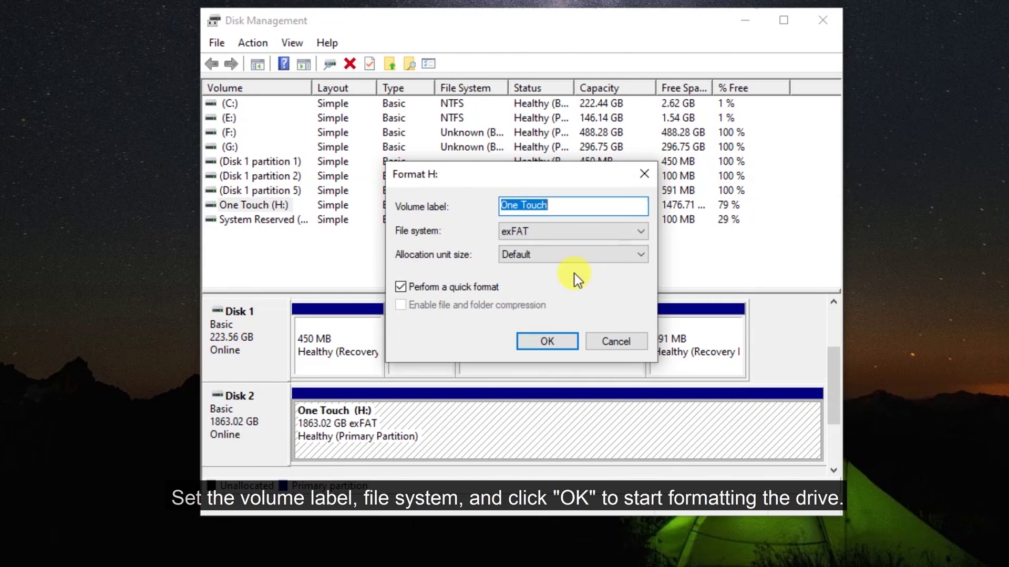
left_click(558, 205)
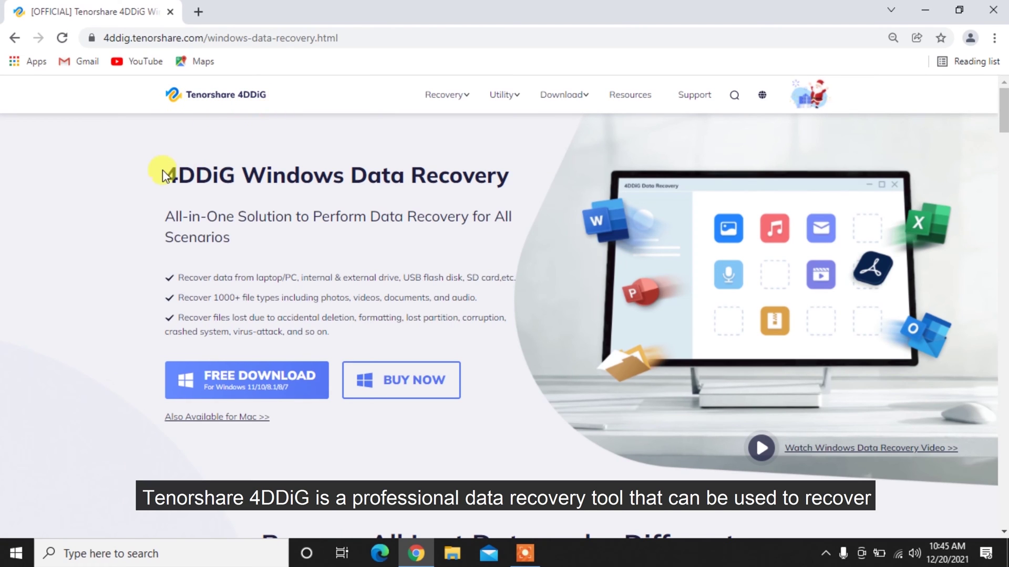
Review the 4DDiG Windows Data Recovery page and download the Windows installer
left_click_drag(162, 169, 510, 172)
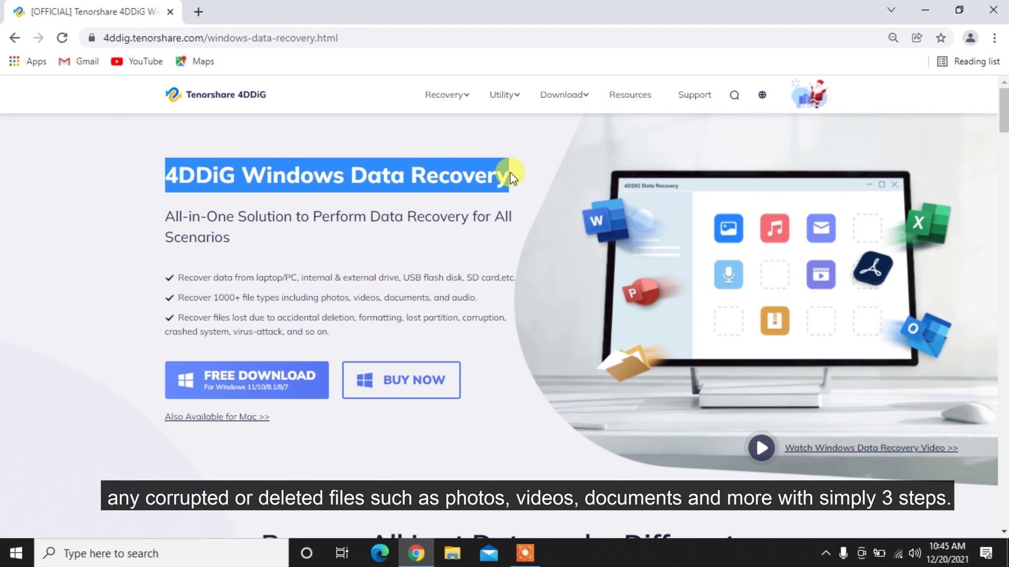
left_click(326, 223)
left_click_drag(178, 296, 481, 299)
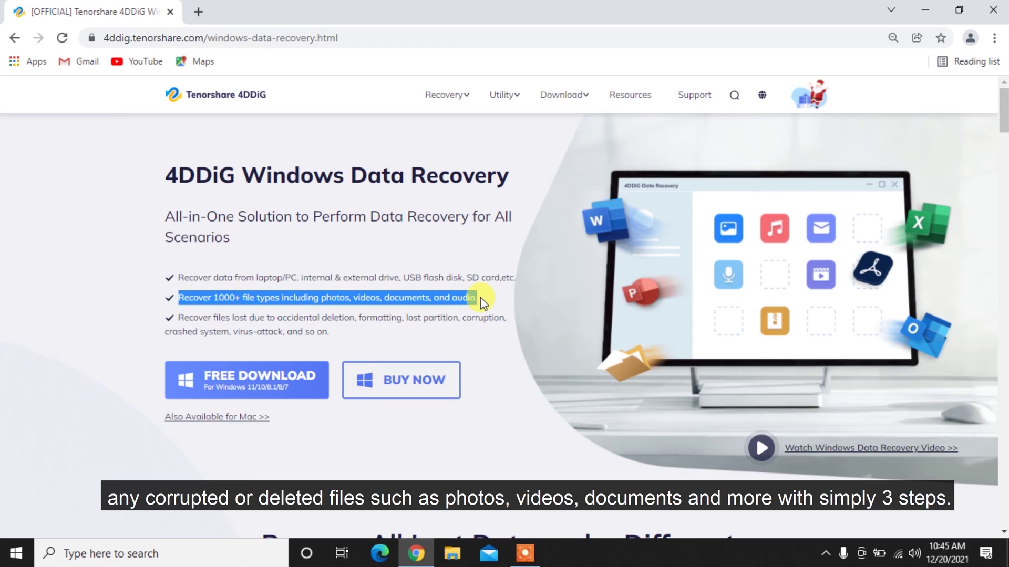
left_click(480, 297)
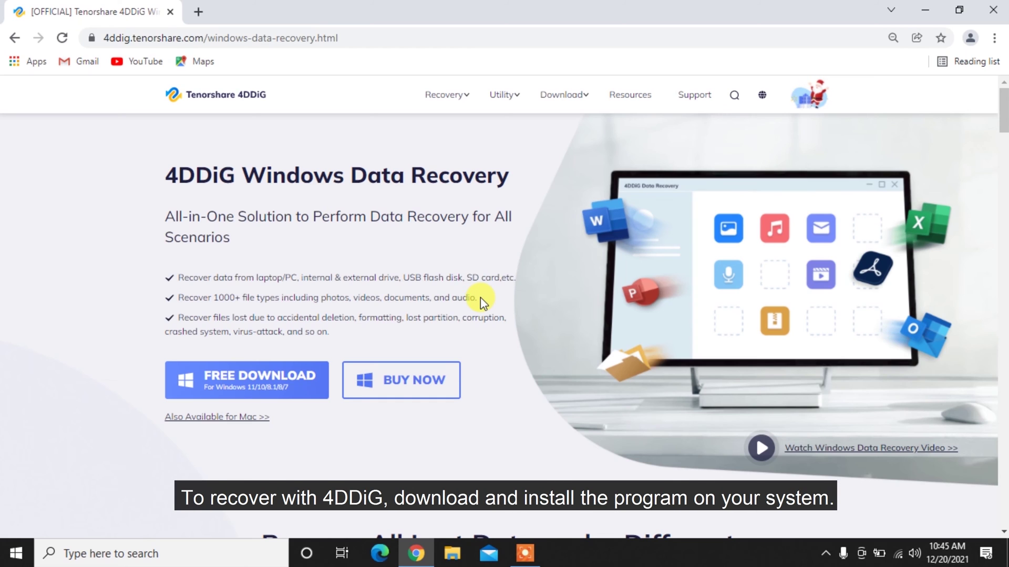
left_click(235, 389)
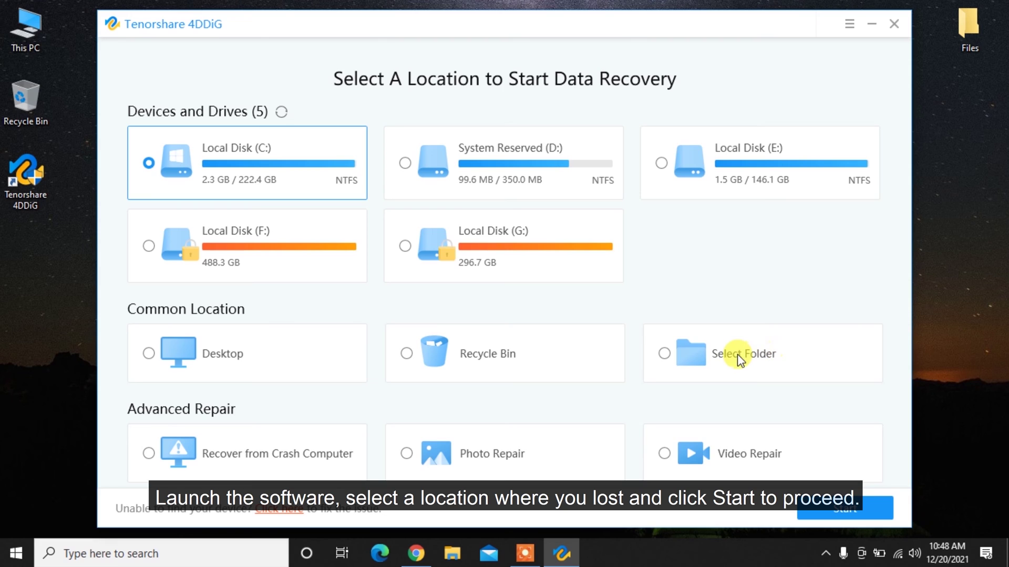
Scan the Desktop\Files folder for deleted files
left_click(737, 354)
left_click(448, 265)
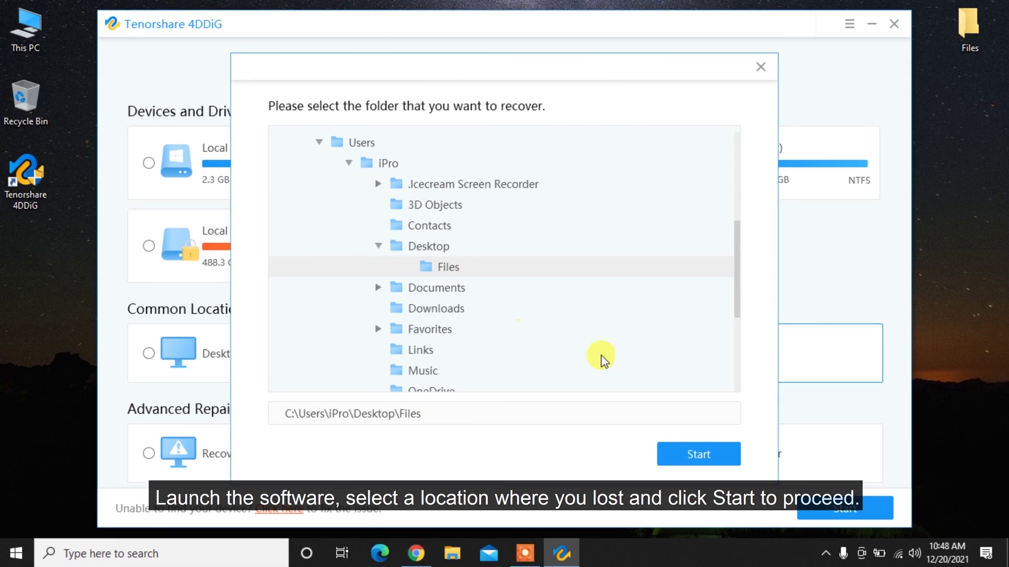
left_click(699, 455)
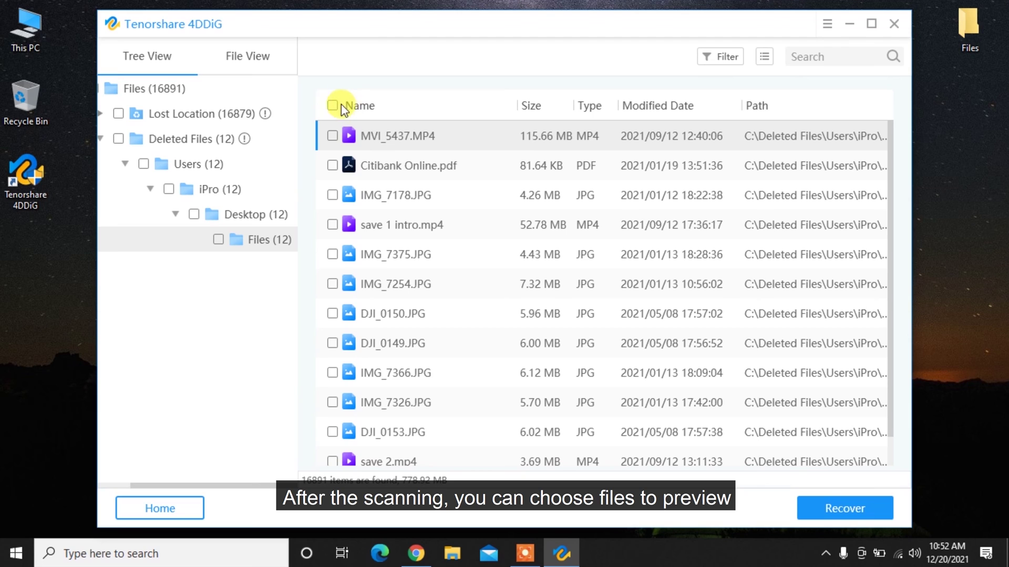
Recover all found files to the Desktop, then choose Video Repair
left_click(333, 106)
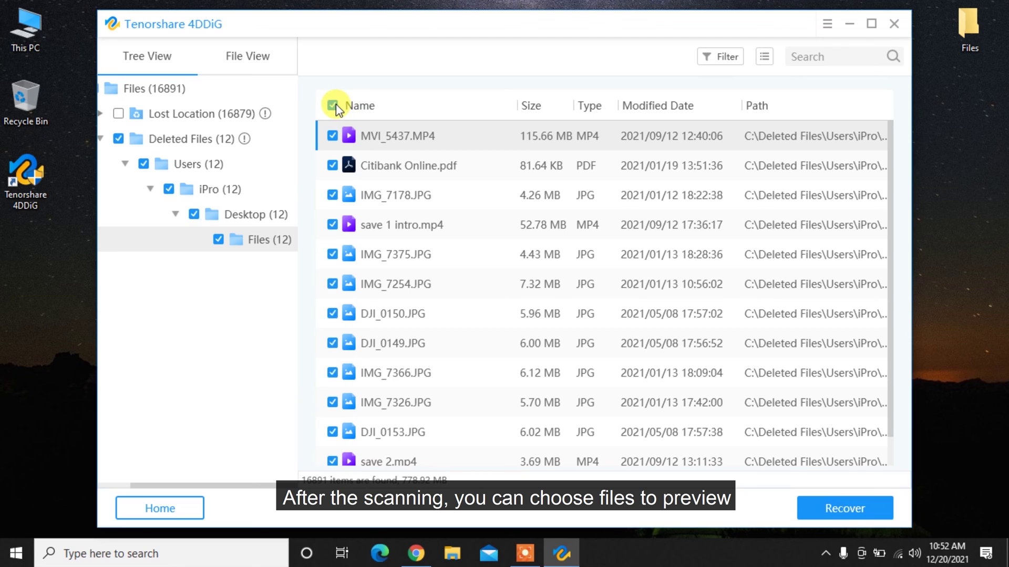
left_click(845, 510)
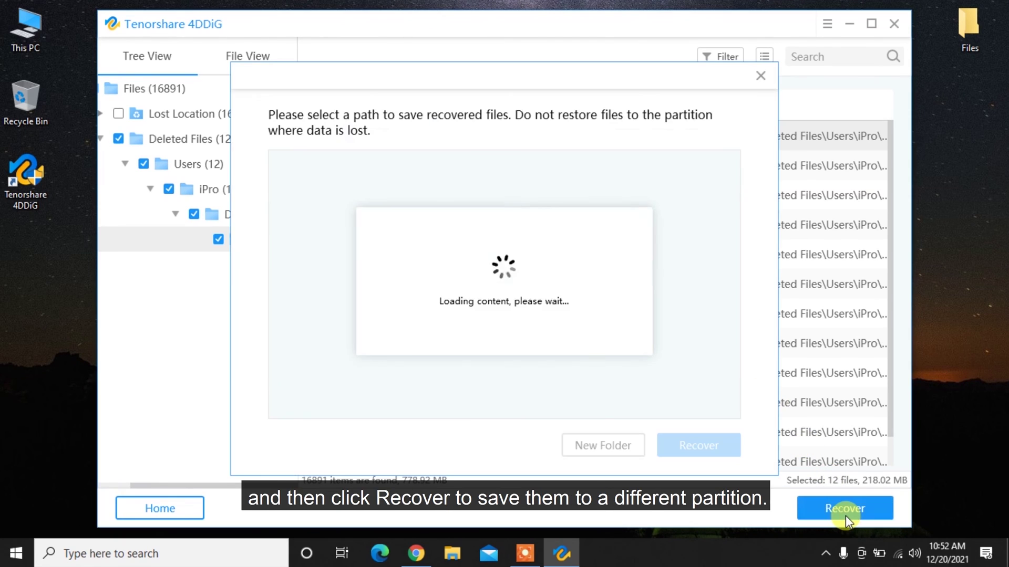
left_click(330, 166)
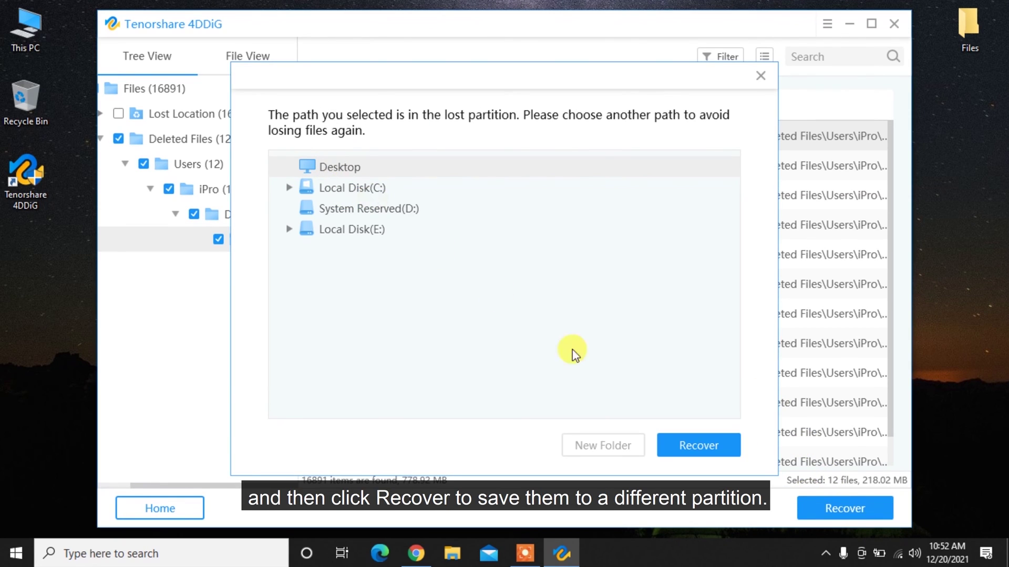
left_click(718, 458)
left_click(620, 314)
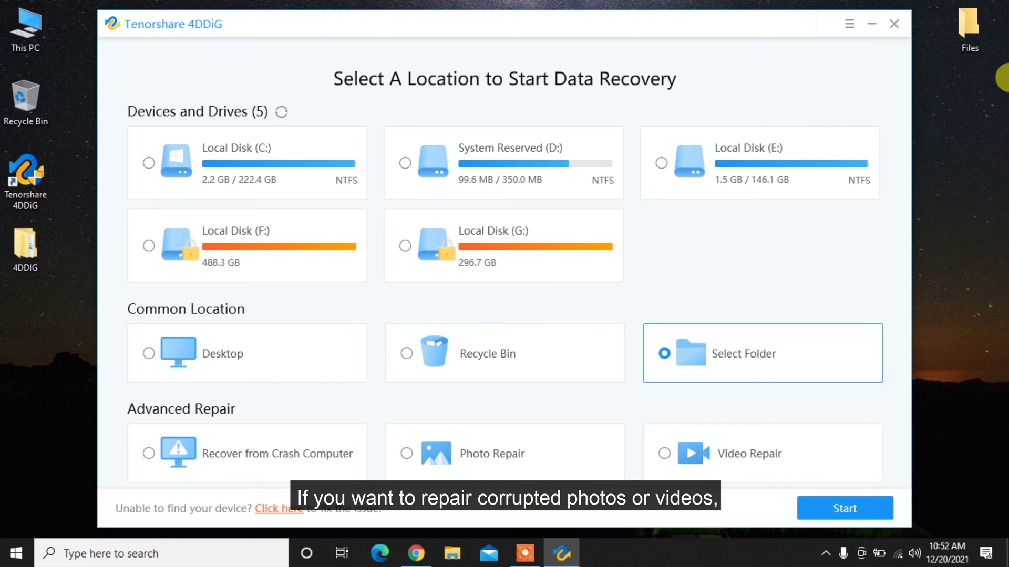
left_click(499, 455)
left_click(771, 458)
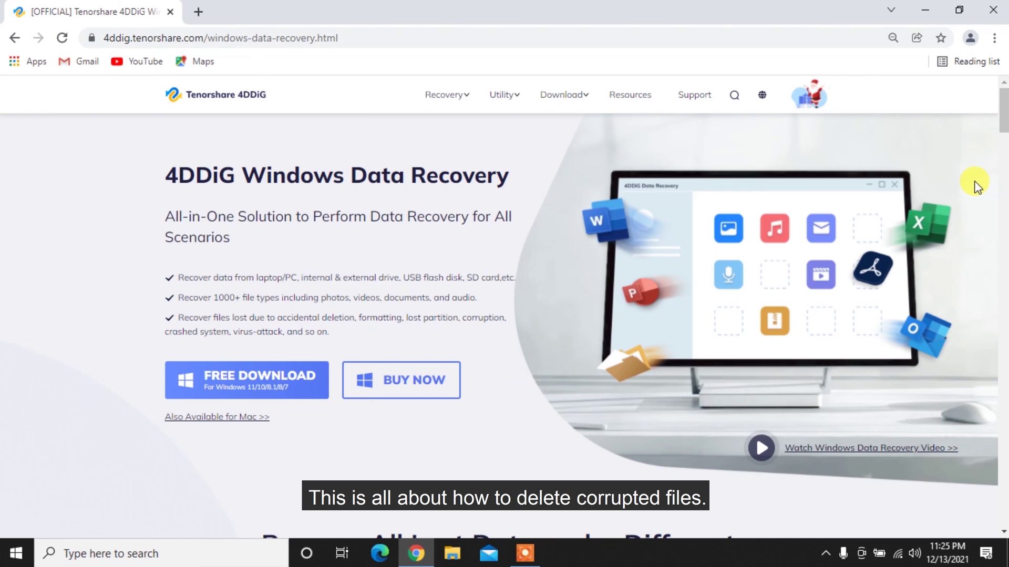
Scroll the 4DDiG product page past Steps 1–3 down to Technical Specifications
scroll(976, 186, "down", 5)
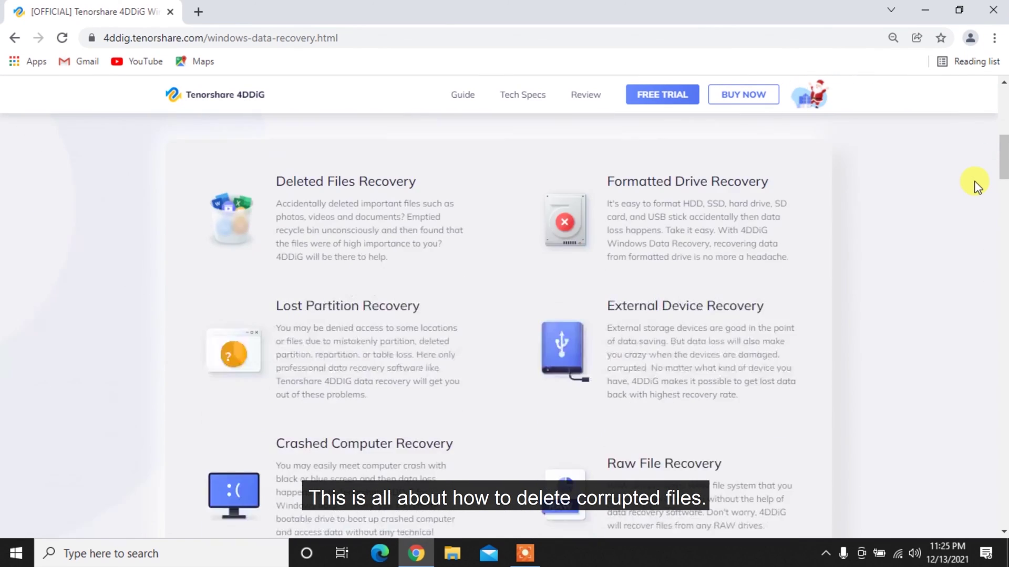
scroll(976, 186, "down", 10)
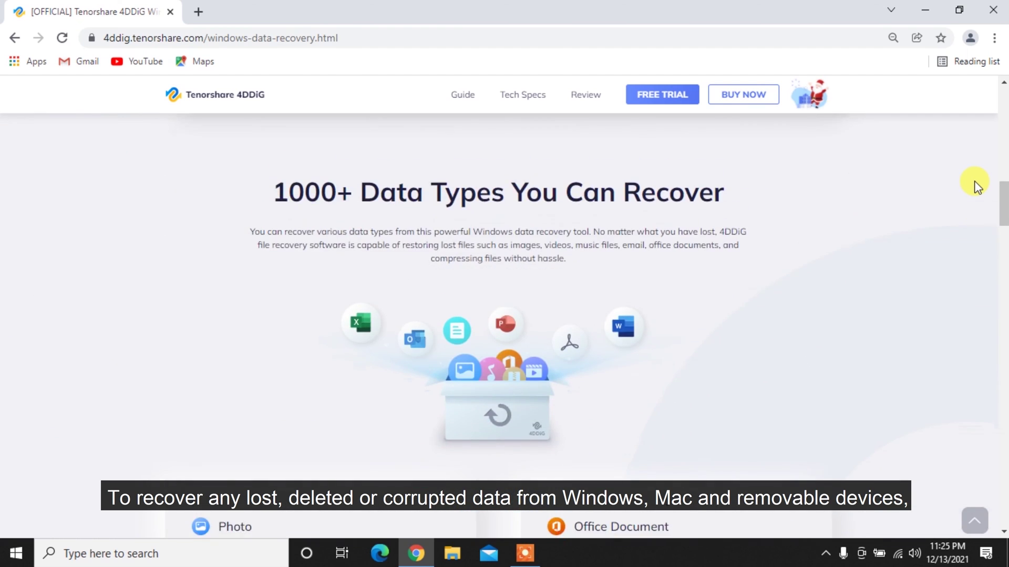
scroll(976, 186, "down", 10)
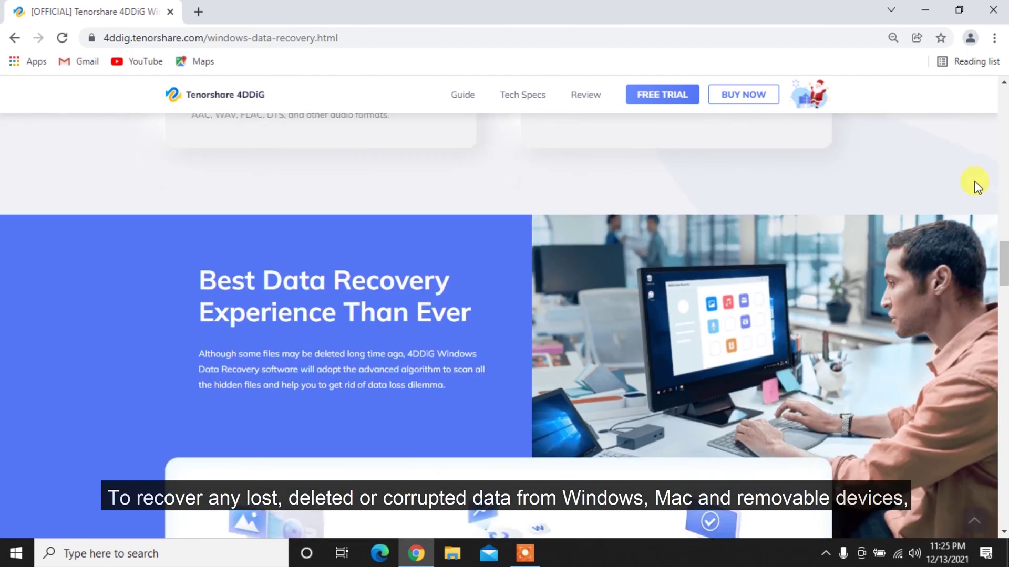
scroll(974, 180, "down", 10)
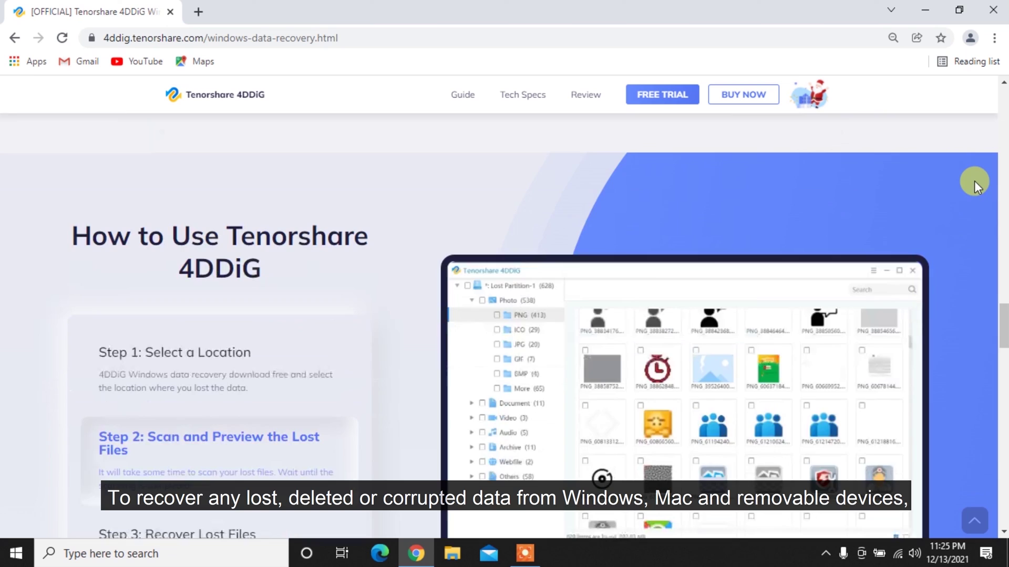
scroll(974, 181, "down", 1)
mouse_move(262, 305)
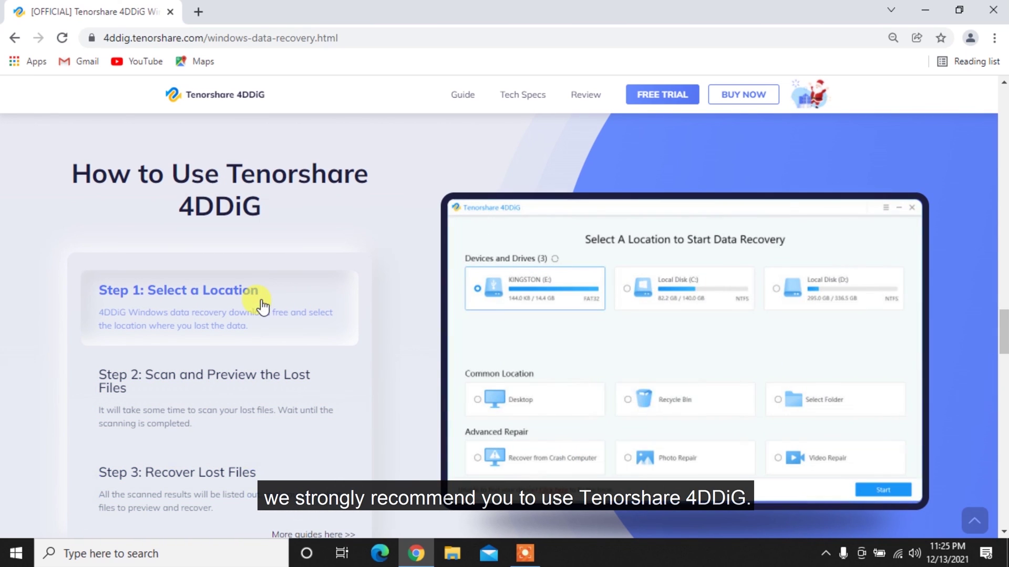
mouse_move(261, 388)
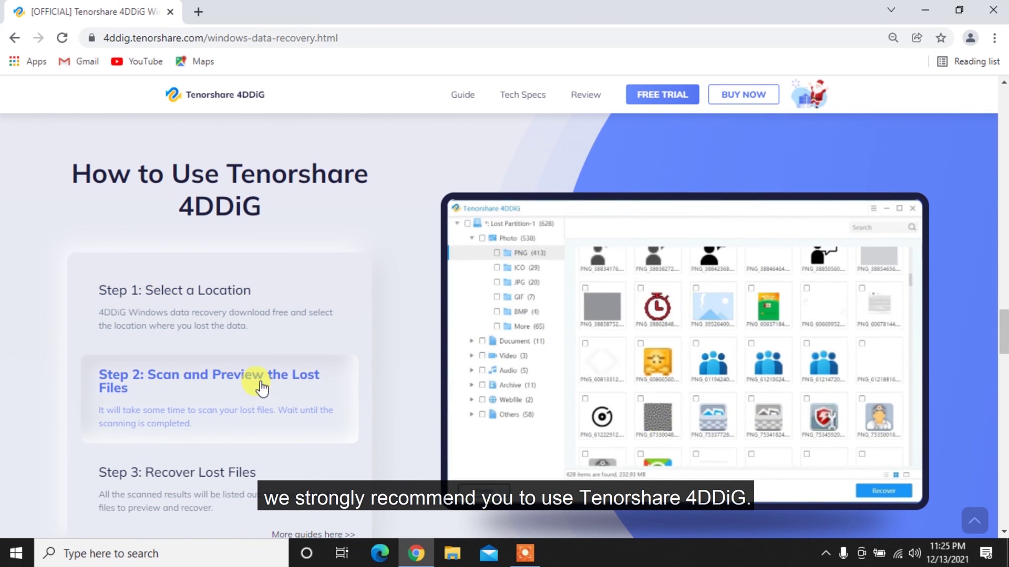
mouse_move(262, 491)
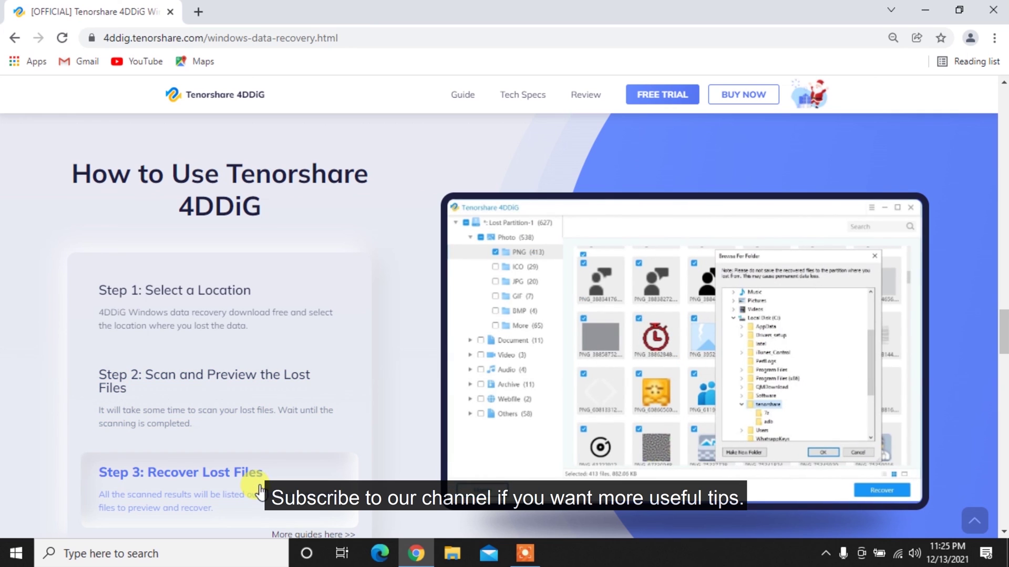
scroll(945, 368, "down", 15)
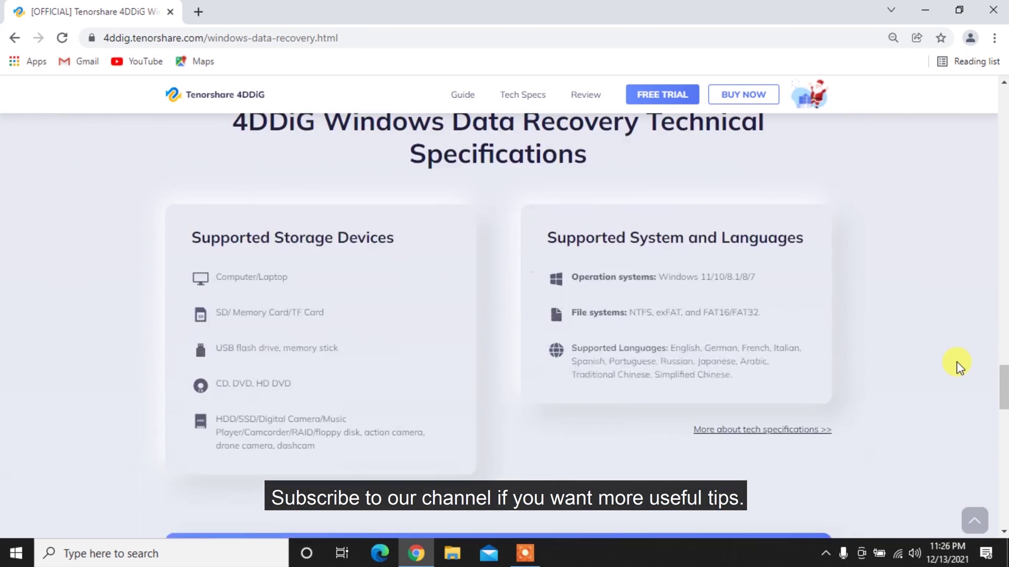